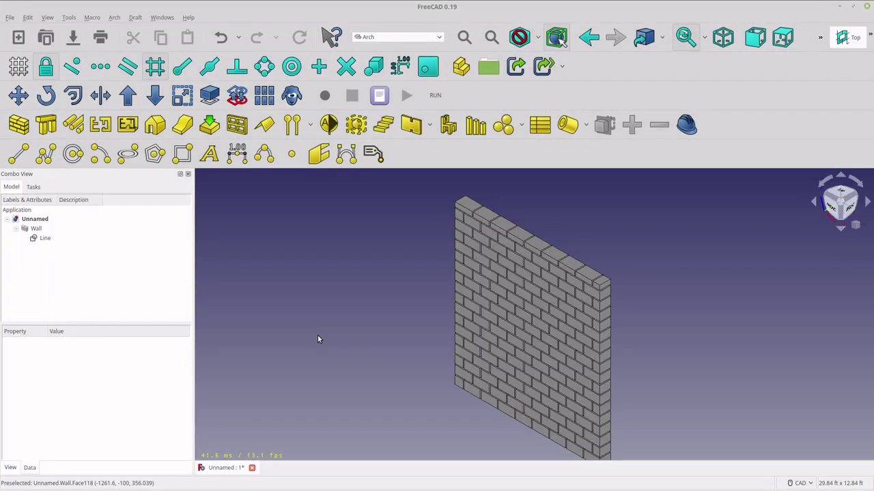
Step: Inspect the existing brick wall's base line by hiding the wall, then showing it again
scroll(624, 384, up, 2)
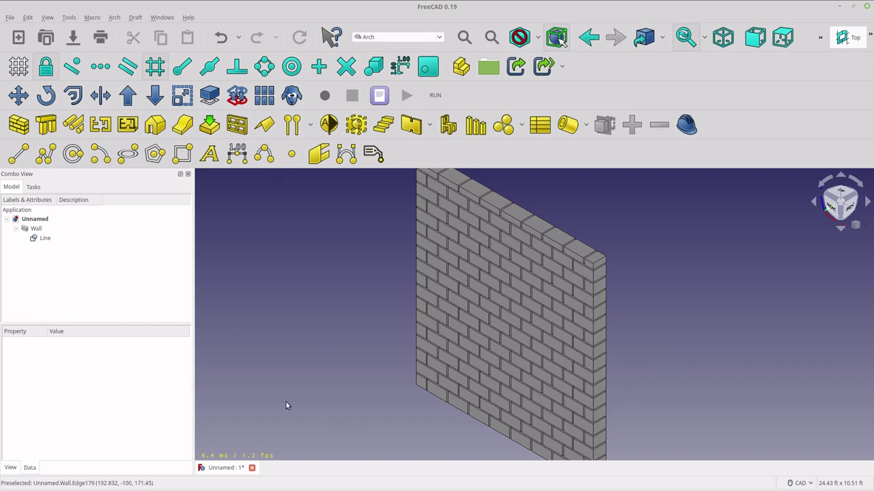
scroll(671, 385, up, 1)
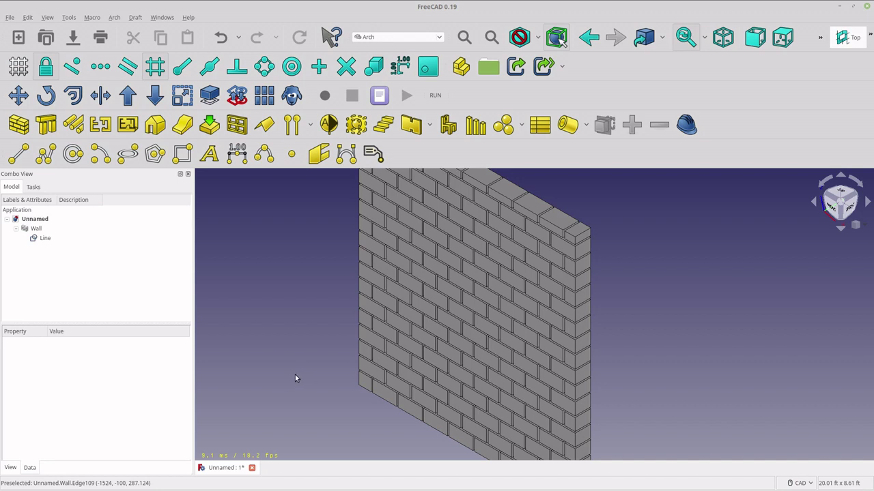
click(39, 229)
key(space)
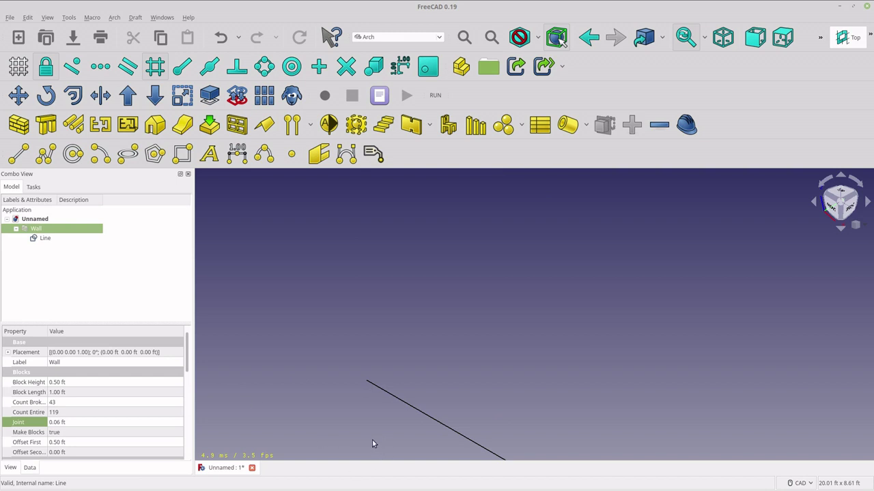
scroll(372, 443, up, 3)
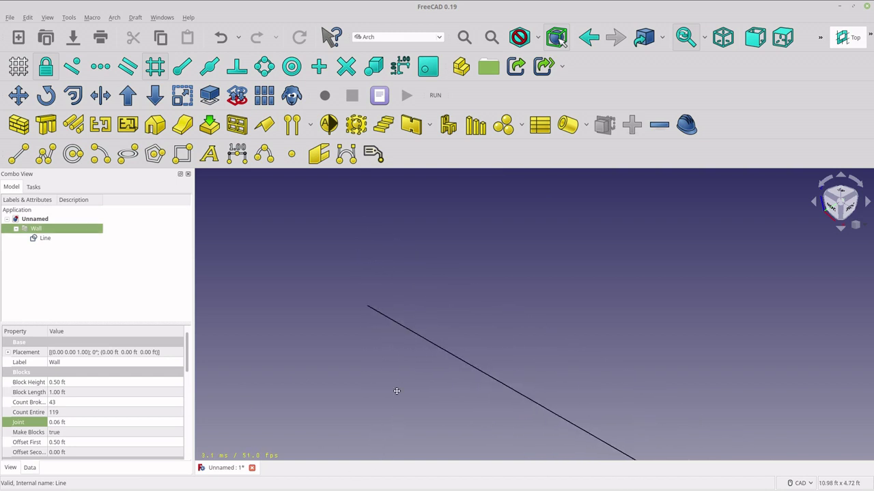
middle_drag(397, 391, 362, 300)
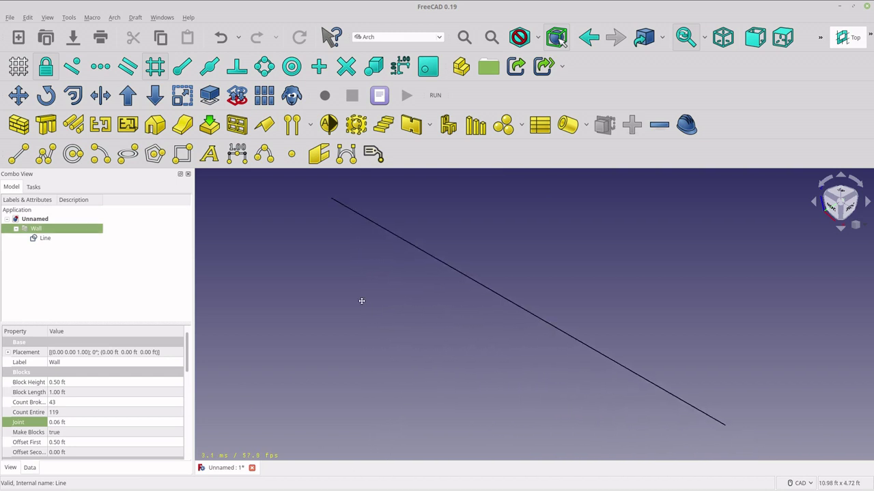
click(53, 239)
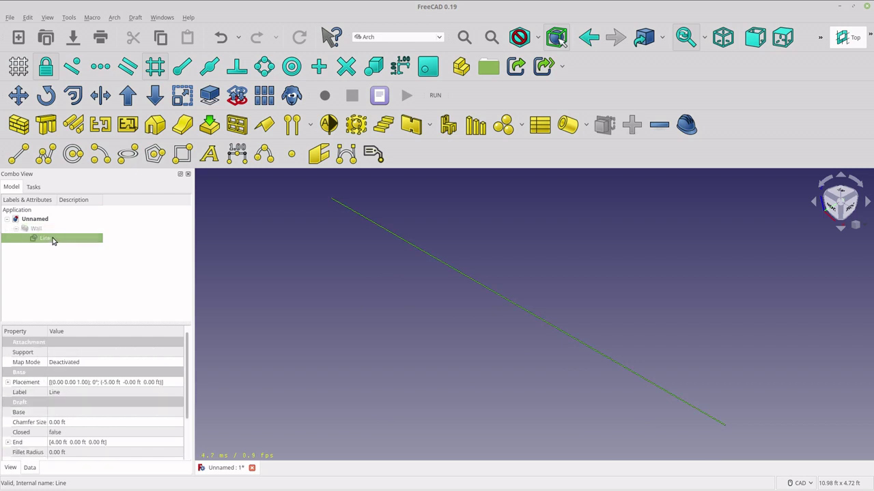
click(36, 229)
key(space)
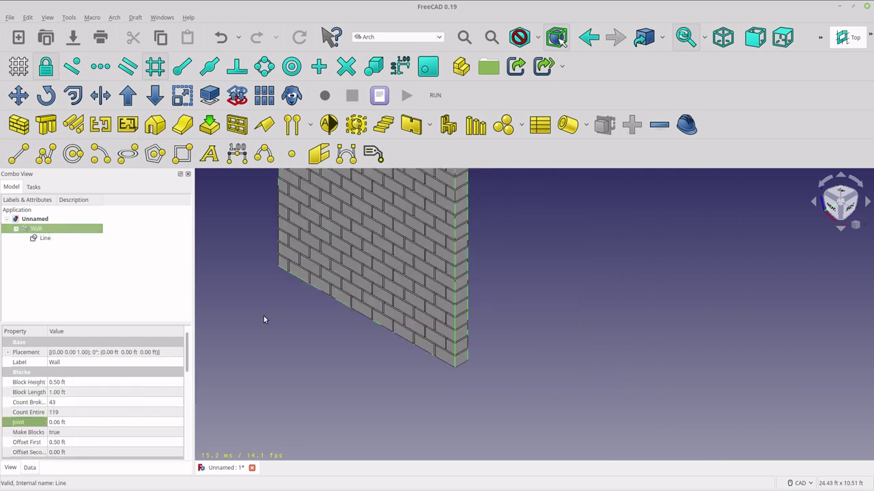
middle_drag(266, 318, 362, 386)
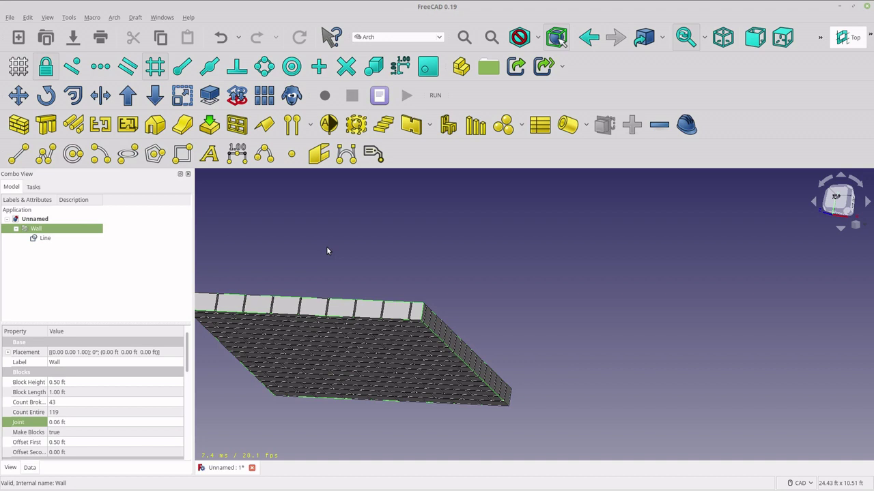
middle_drag(327, 250, 601, 335)
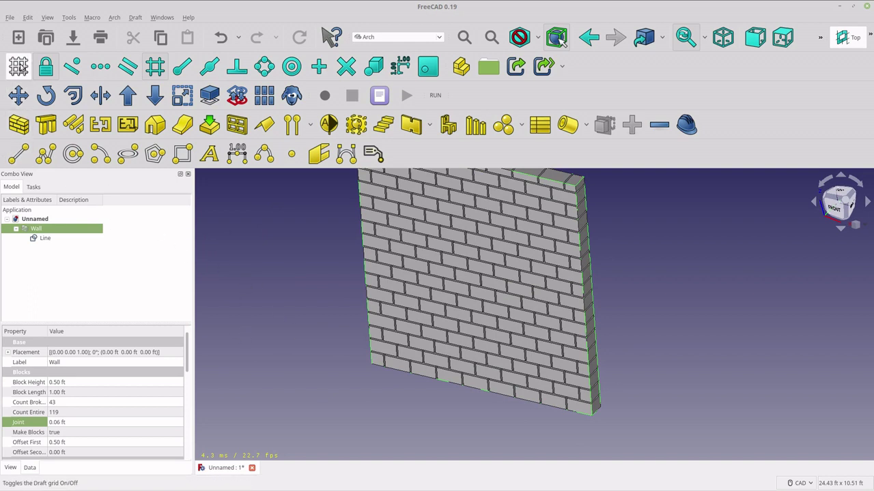
Step: Create the new document Unnamed1 with the Draft grid on, zoomed out in Top view
click(18, 37)
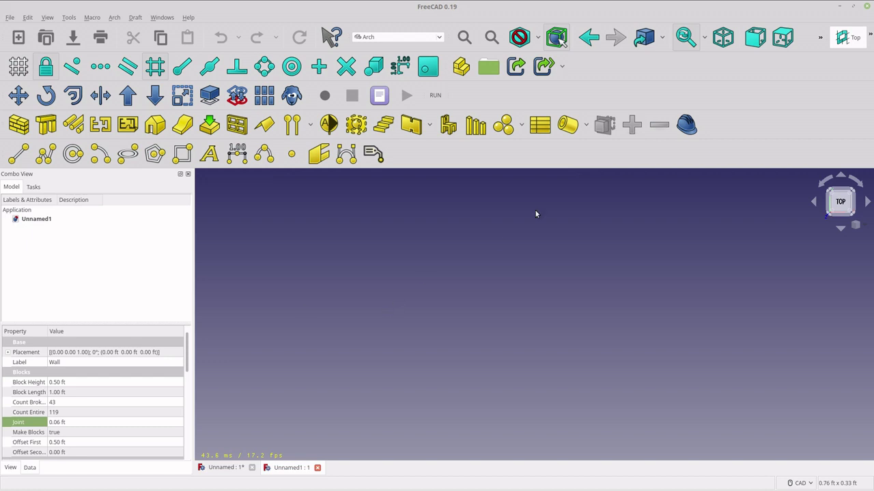
click(26, 66)
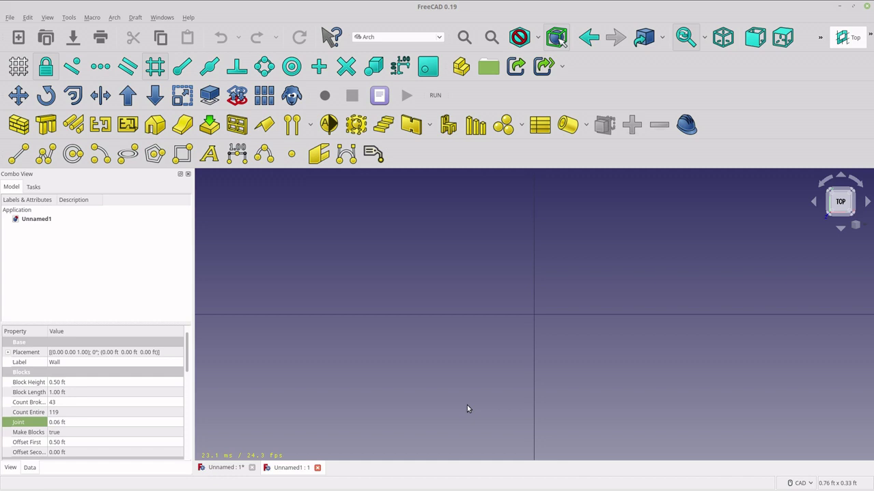
scroll(467, 404, down, 2)
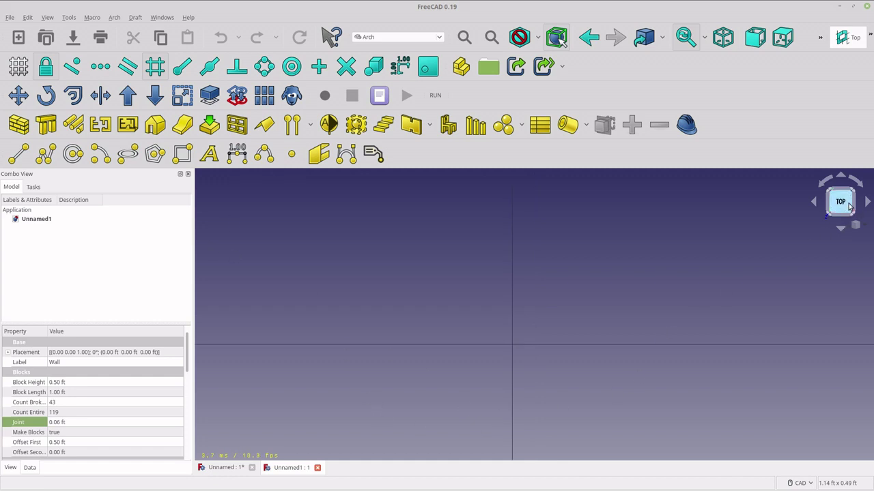
scroll(572, 403, down, 3)
scroll(621, 422, down, 4)
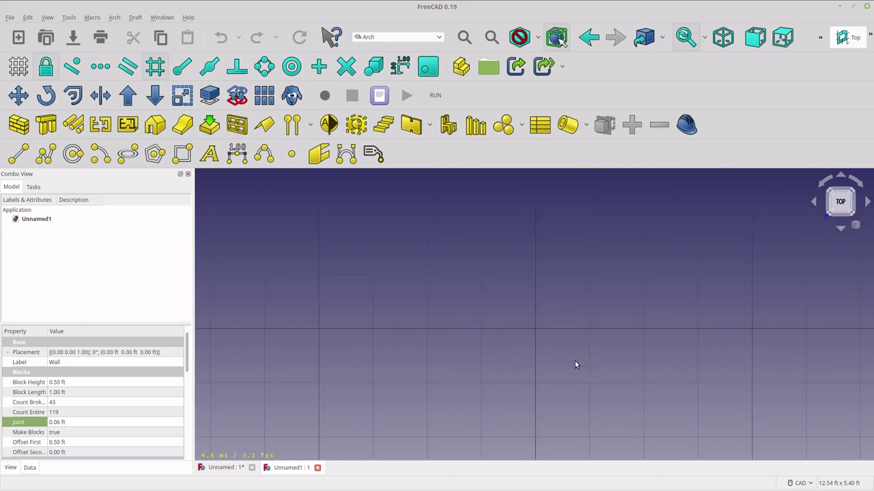
middle_drag(662, 378, 781, 282)
key(2)
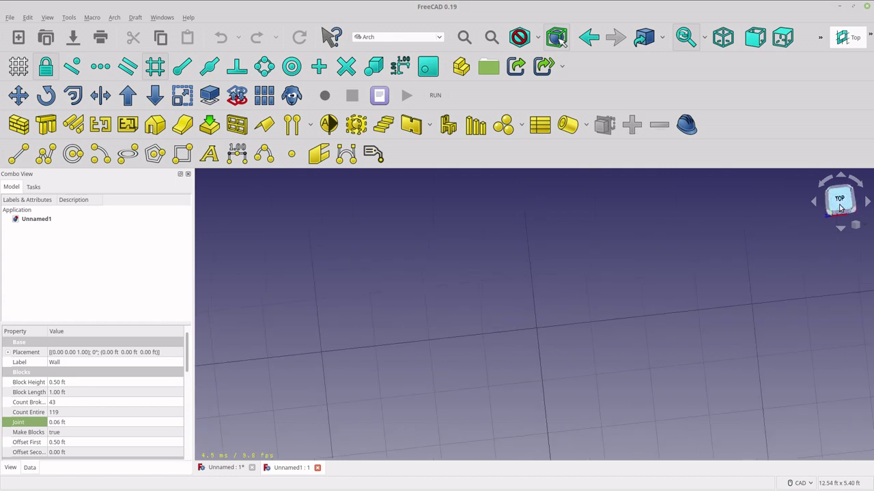
middle_drag(675, 285, 693, 295)
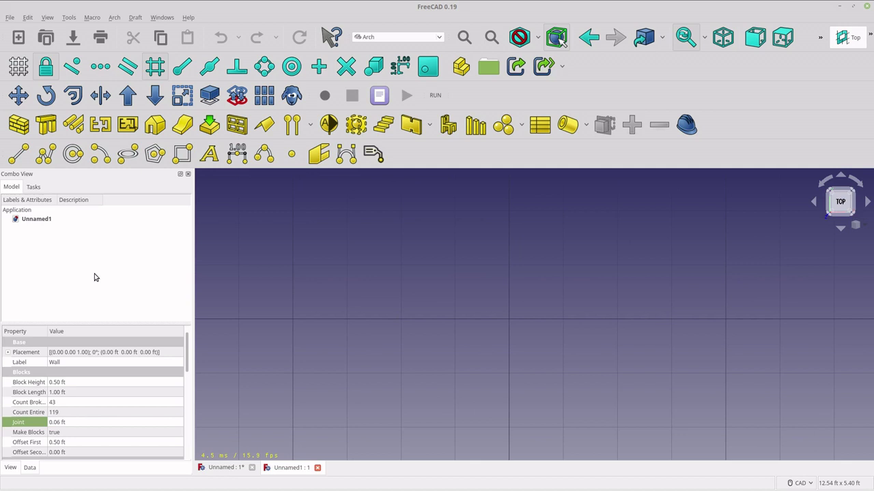
Step: Draw a two-point Draft line from the origin 8 ft to the right
click(25, 157)
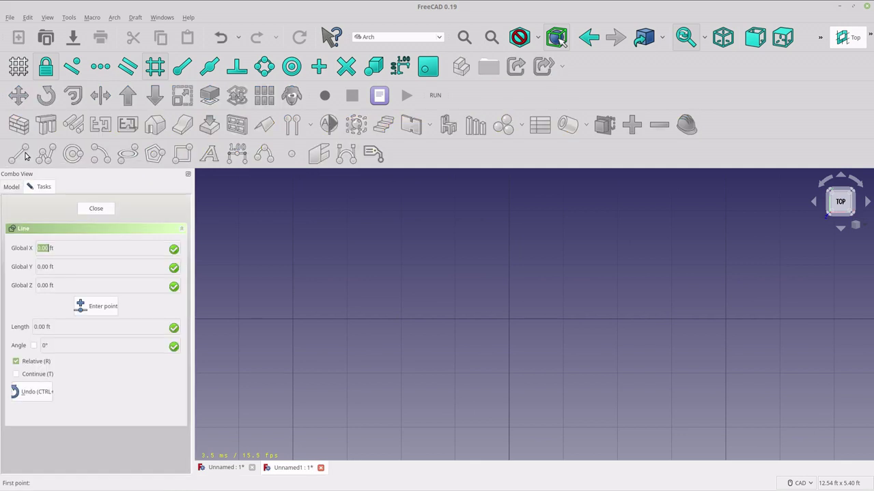
click(290, 318)
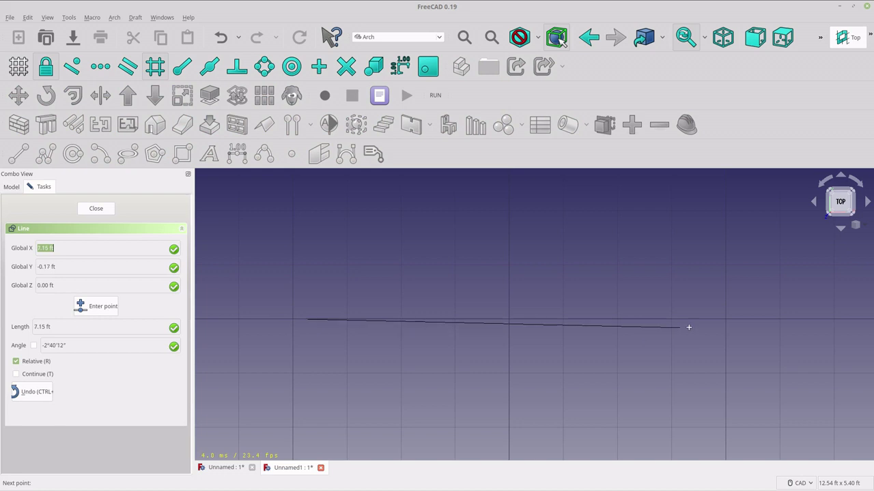
click(723, 318)
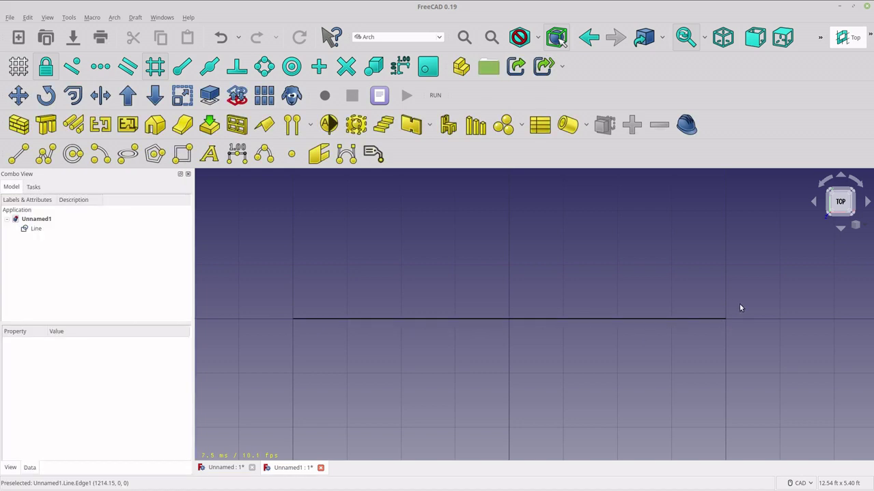
Step: Inspect the new line's properties, then select it and delete it
click(36, 230)
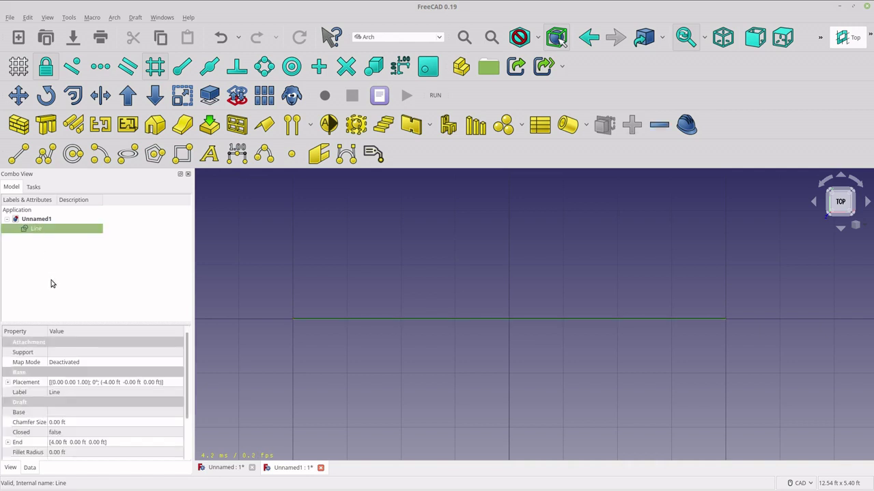
scroll(282, 354, down, 1)
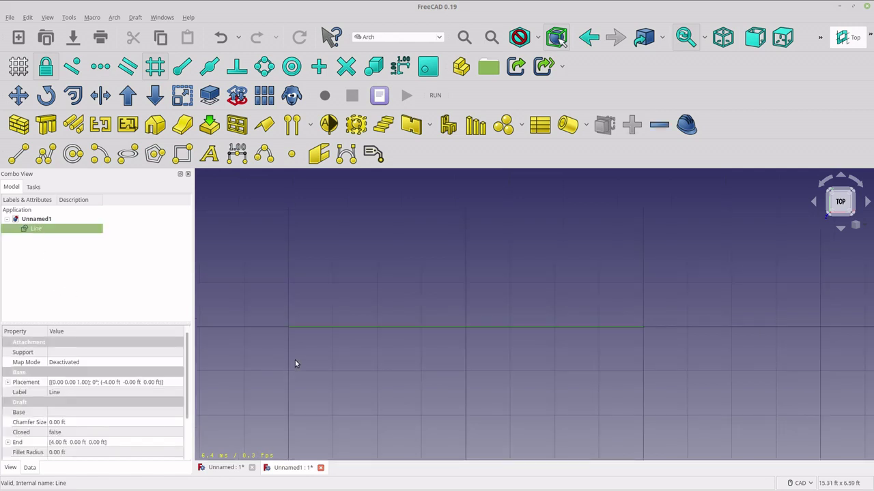
middle_drag(294, 363, 328, 349)
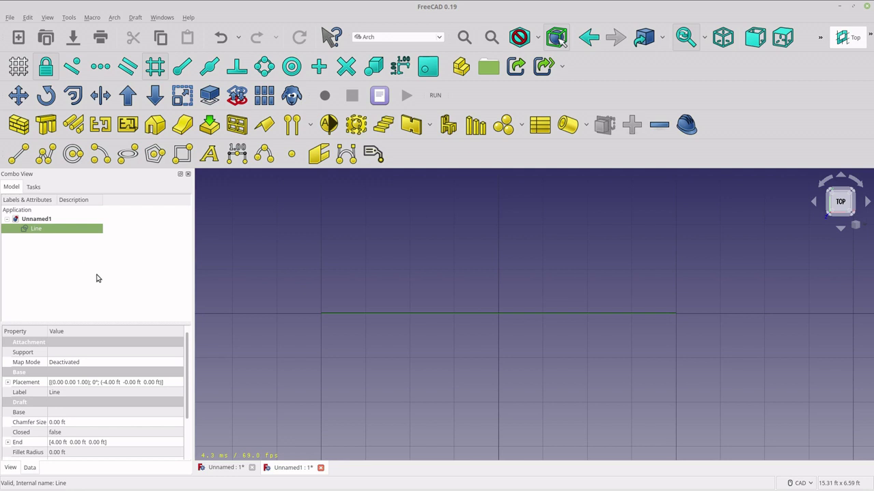
click(80, 252)
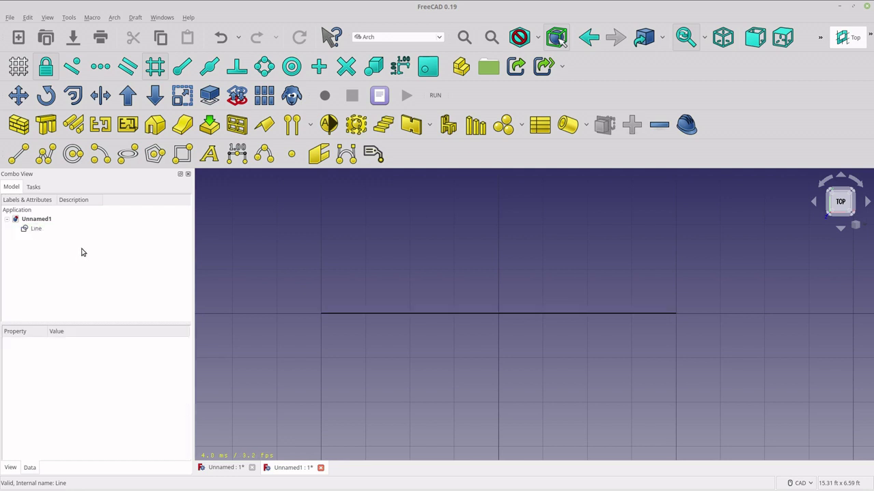
click(69, 232)
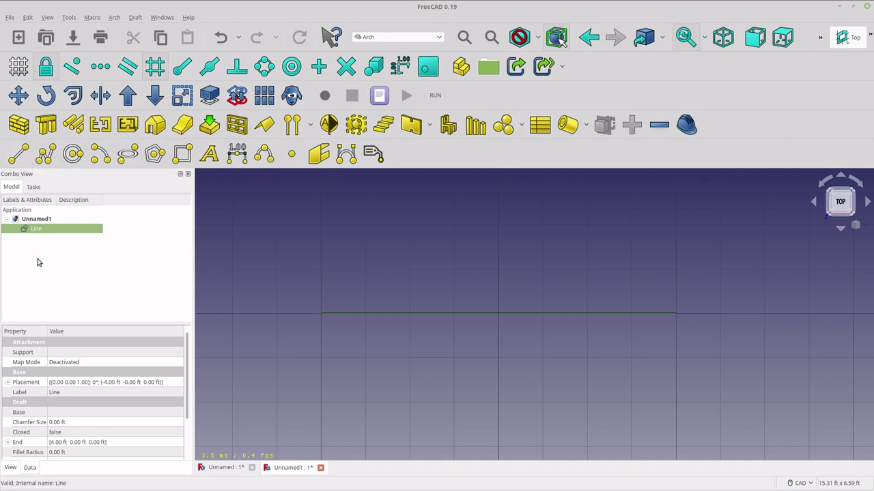
click(360, 315)
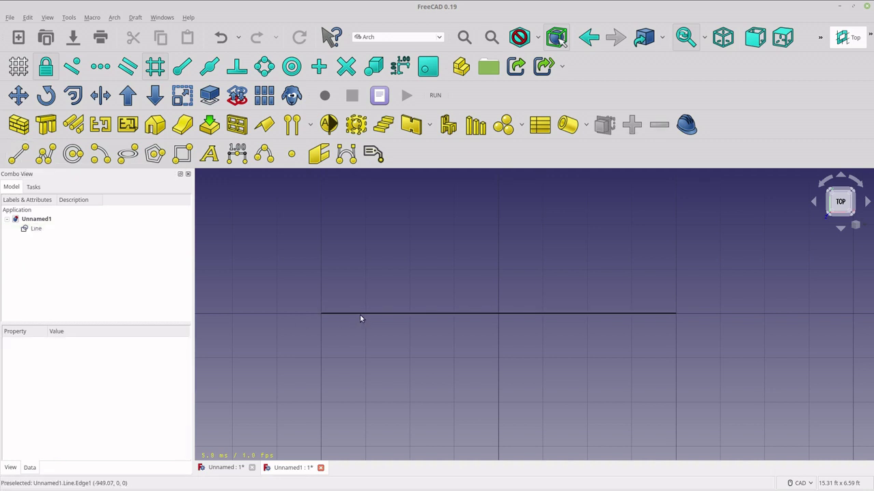
click(361, 315)
key(Delete)
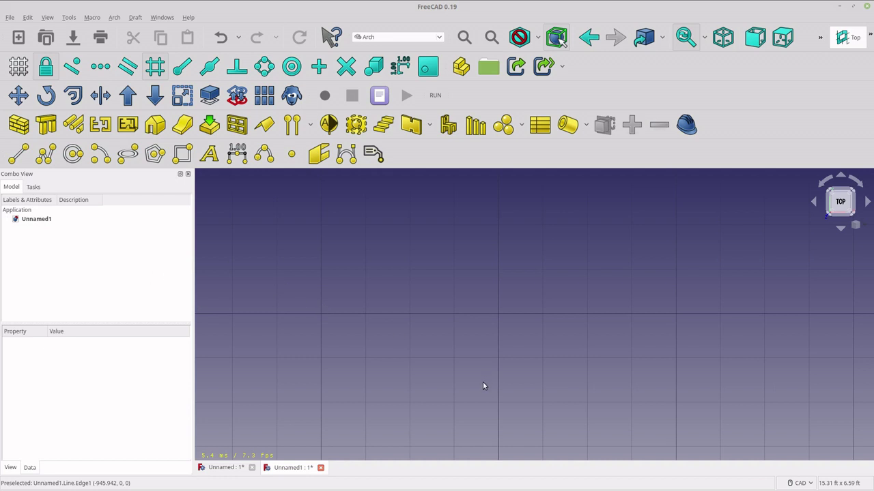
Step: Set the Draft working plane to XY (top) and snap back to the TOP view
middle_drag(482, 386, 422, 324)
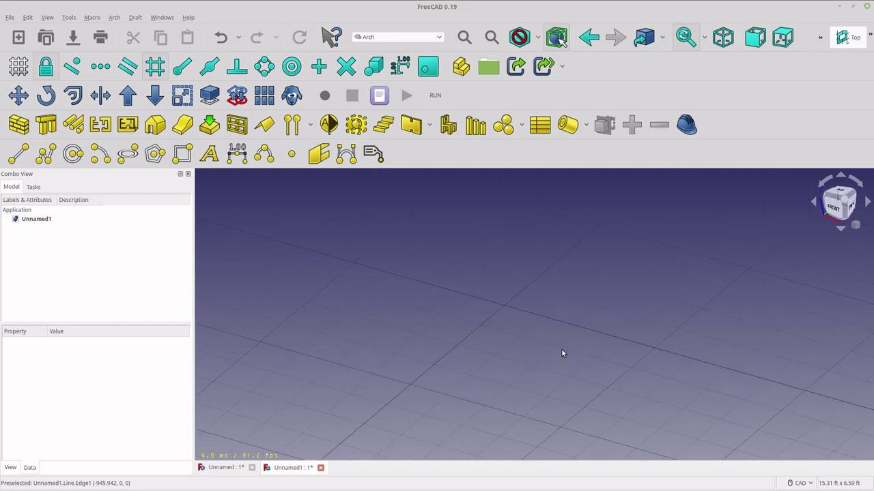
click(842, 194)
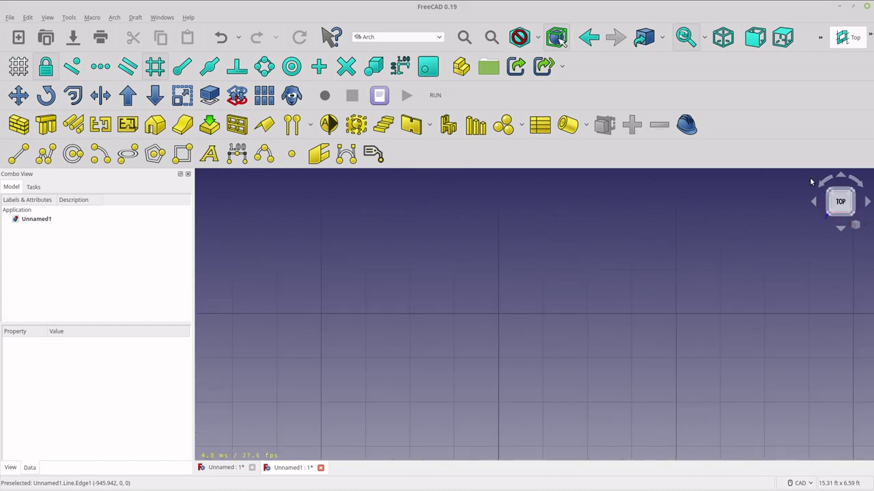
click(852, 44)
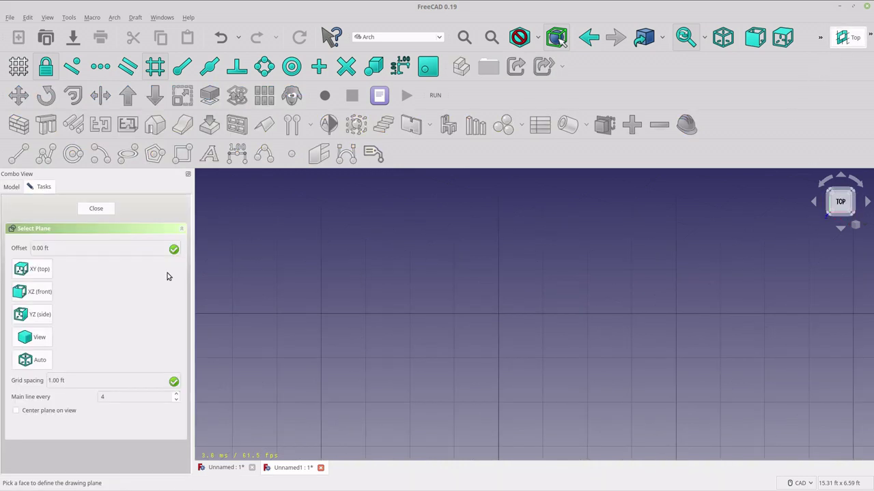
click(40, 270)
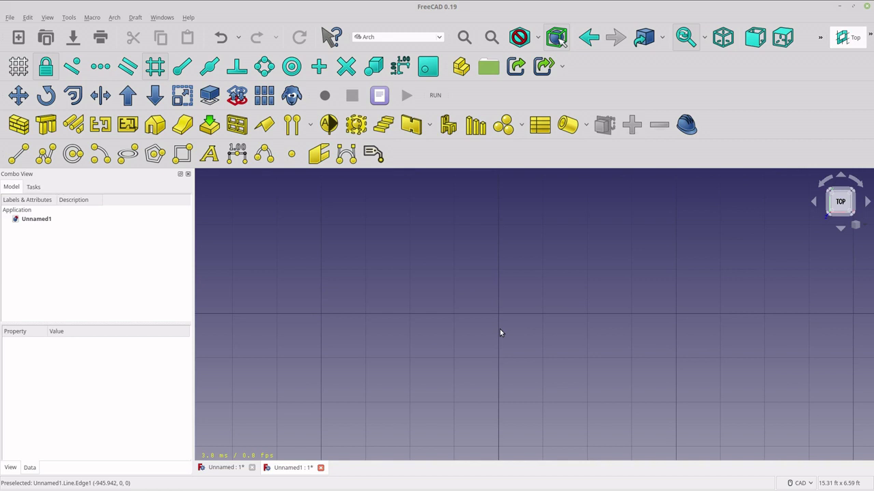
click(845, 43)
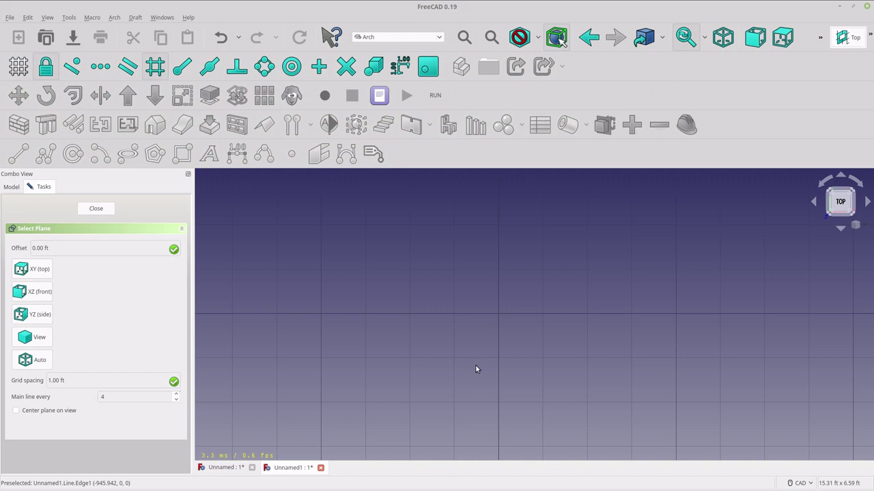
middle_drag(563, 393, 525, 341)
click(849, 194)
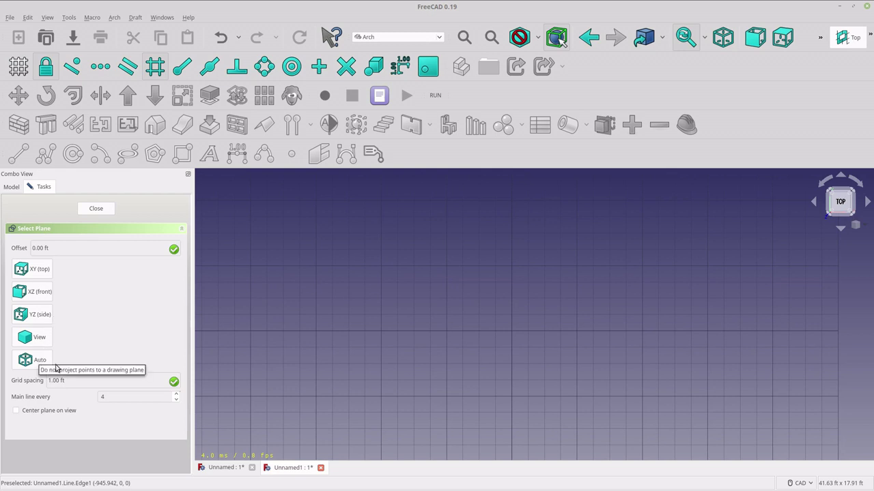
Step: Draw a 16 ft Draft line on the X axis from −8 ft to 8 ft and orbit to view it
click(95, 208)
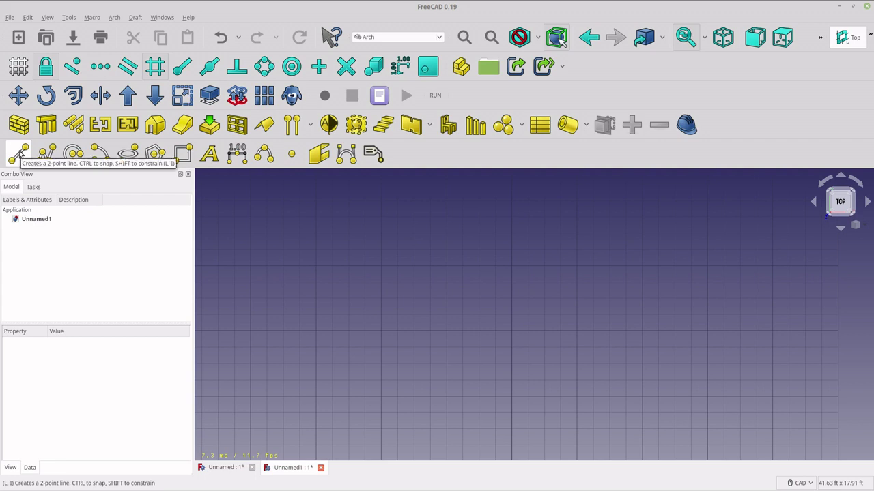
click(18, 153)
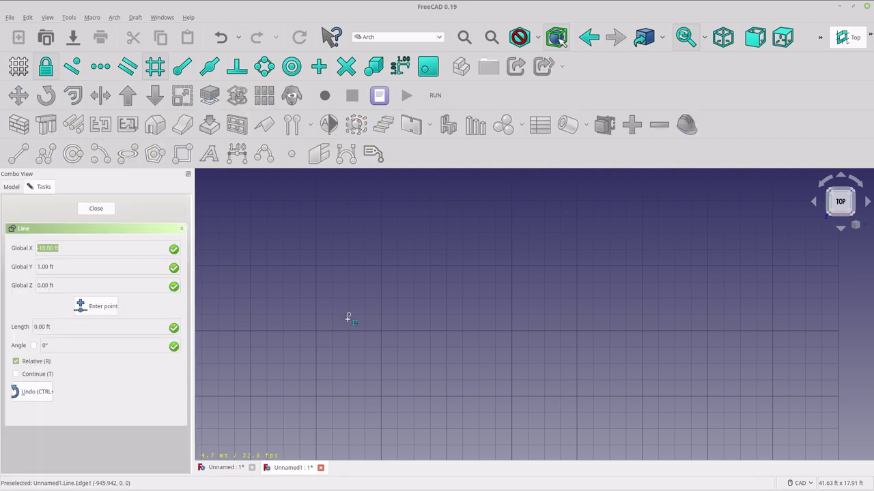
click(380, 333)
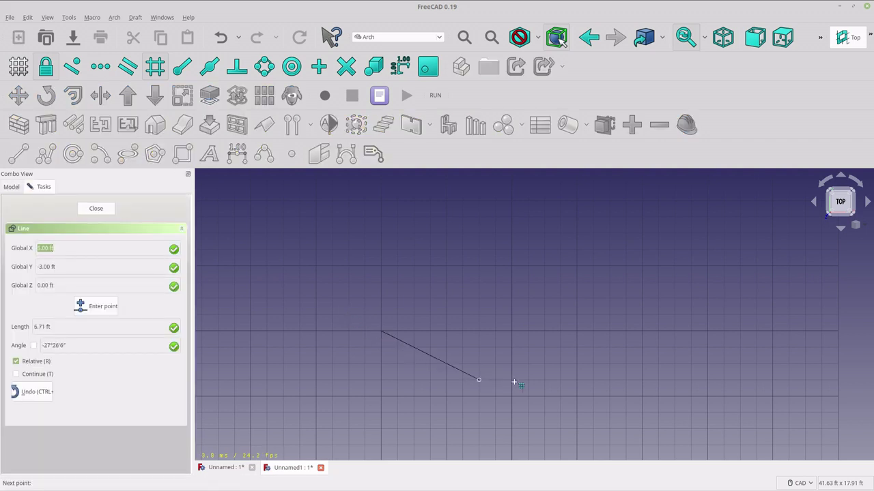
click(642, 331)
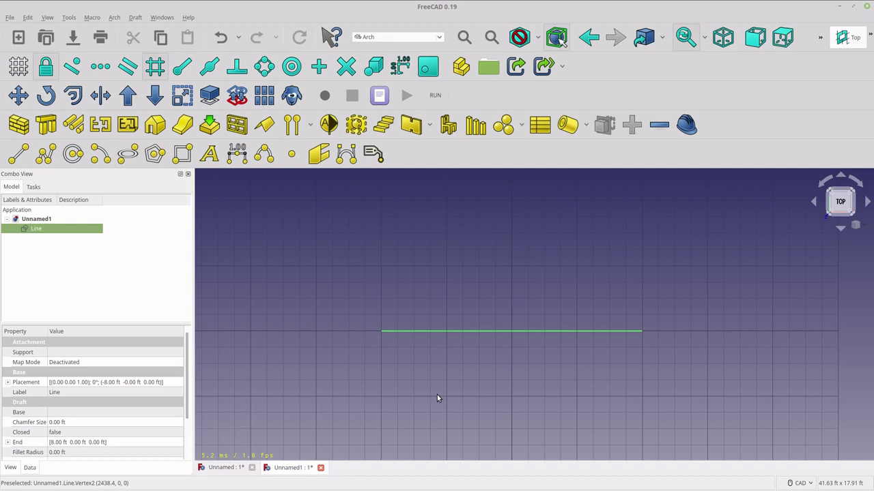
scroll(441, 403, down, 1)
middle_drag(444, 411, 620, 302)
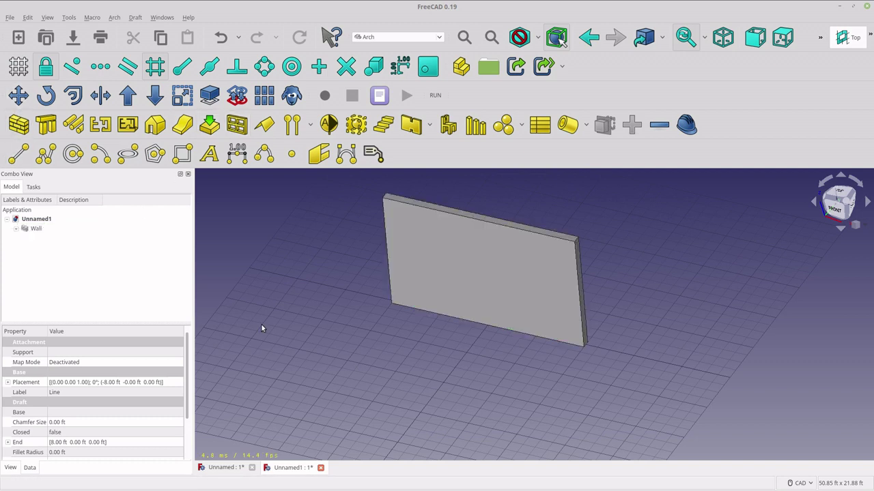
Step: Orbit and zoom around the new wall, and enlarge the property list to show more rows
scroll(263, 313, down, 3)
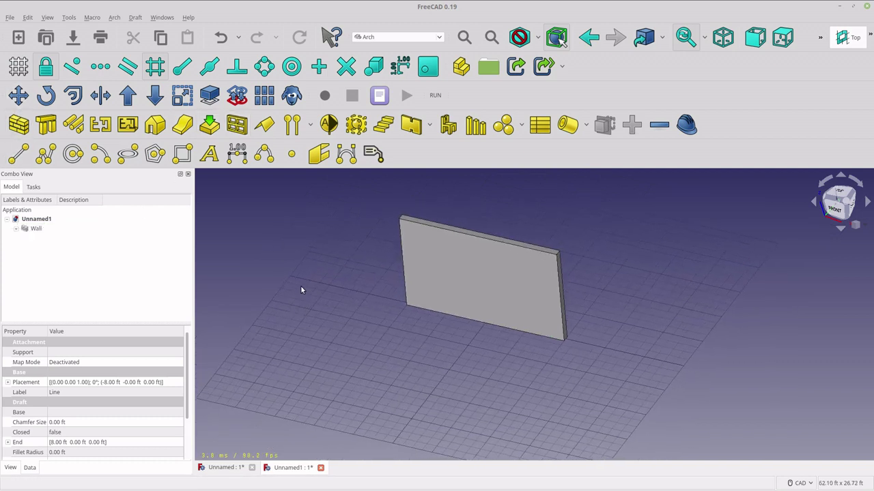
middle_drag(301, 290, 420, 379)
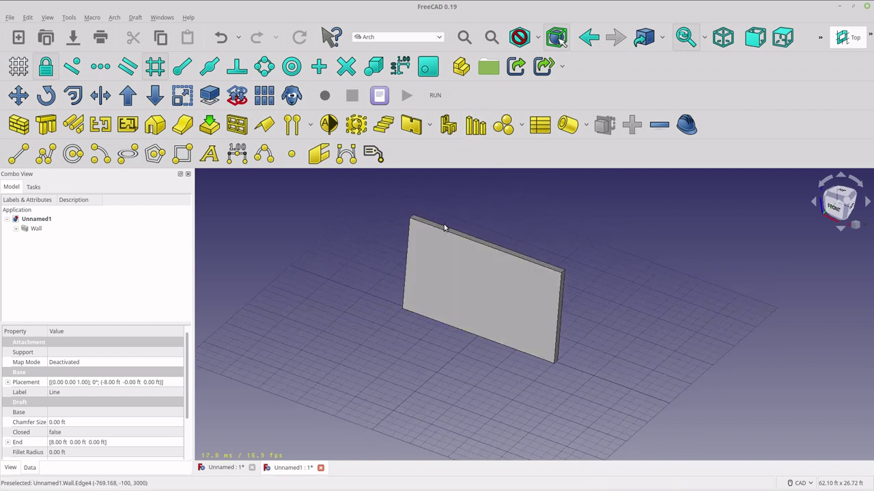
scroll(369, 269, up, 1)
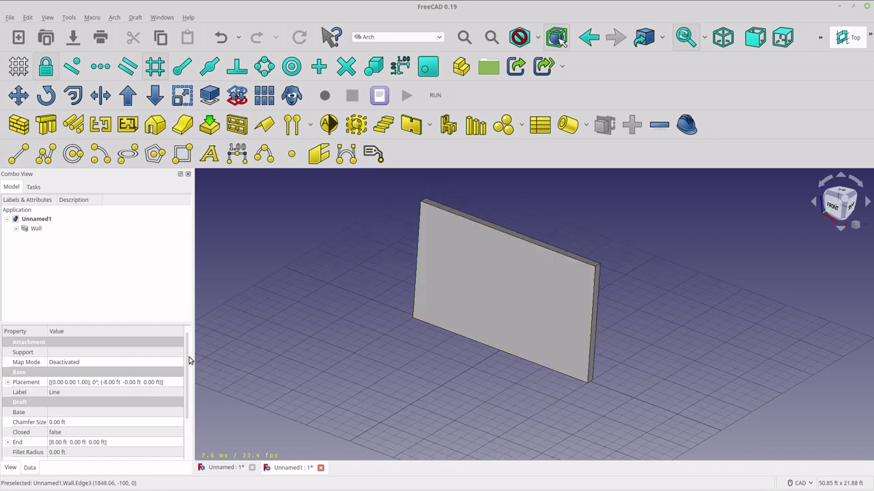
scroll(103, 342, down, 3)
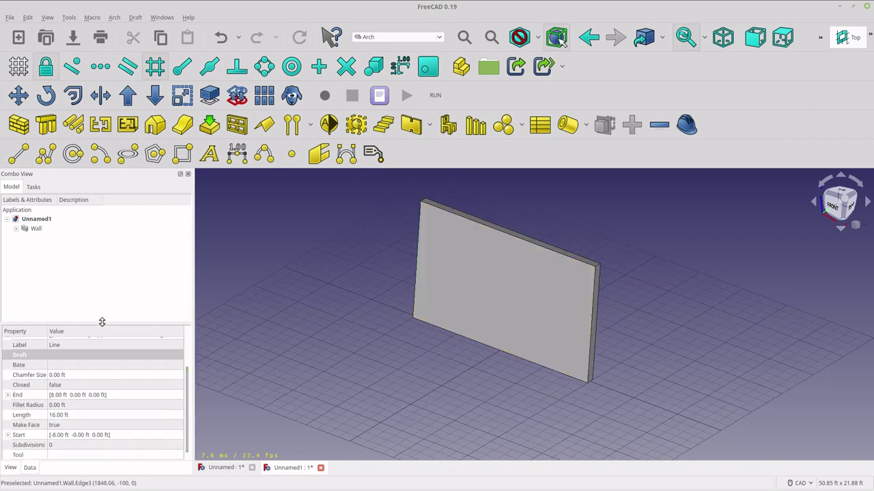
drag(102, 323, 103, 283)
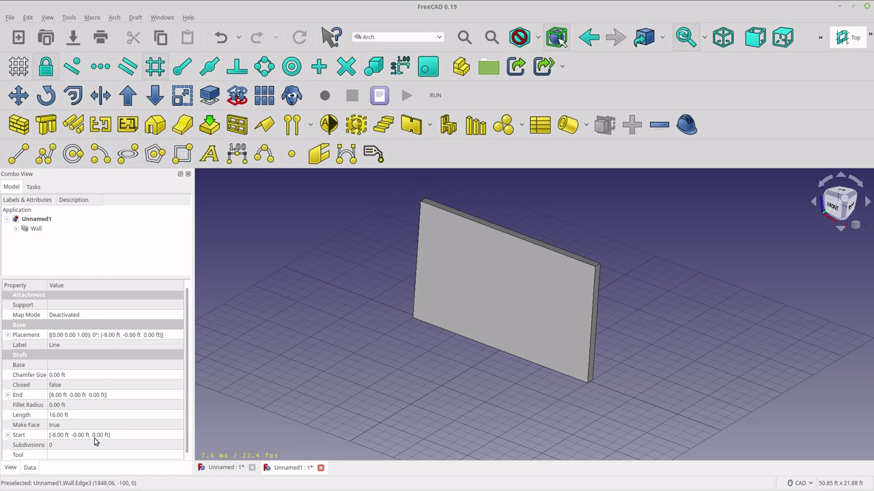
Step: Give the Wall 0.5 ft Block Height and 1 ft Block Length, leave Joint at zero, and set Make Blocks true
click(35, 228)
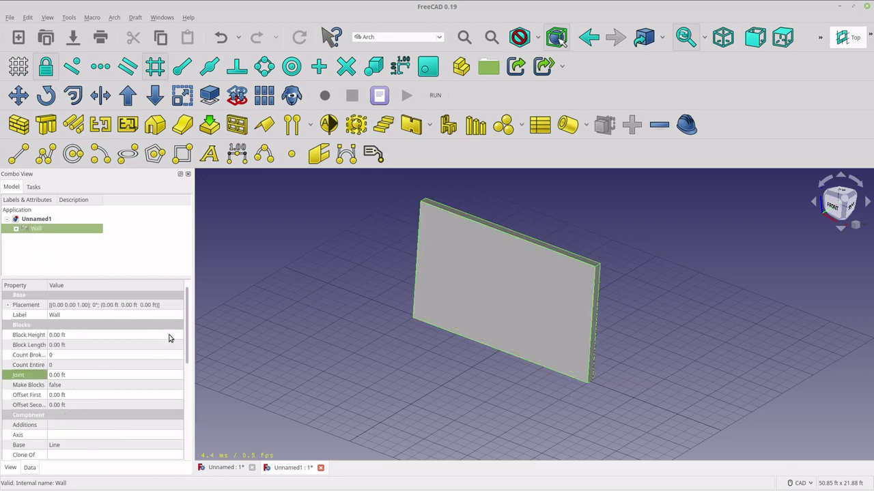
click(96, 335)
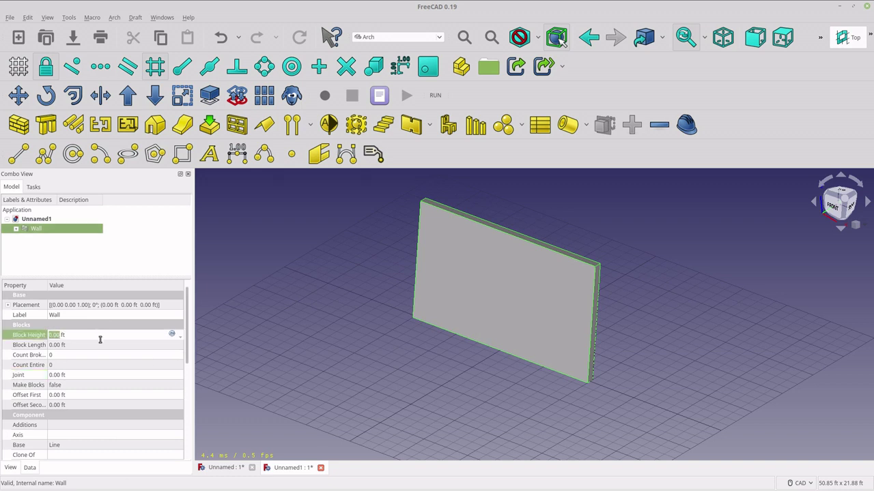
text(.5)
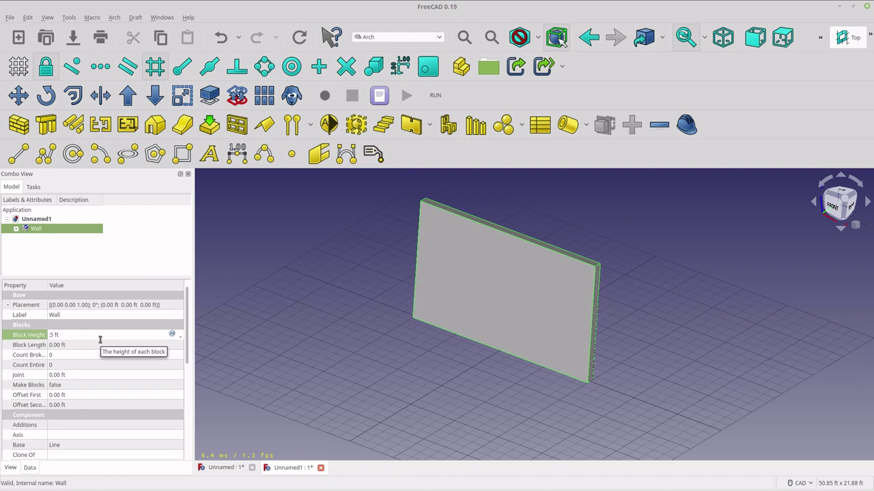
click(82, 345)
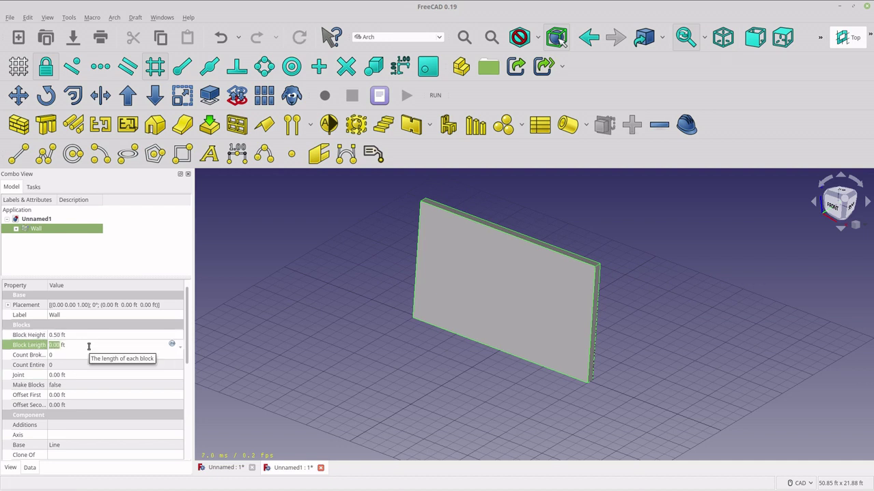
text(1)
key(Return)
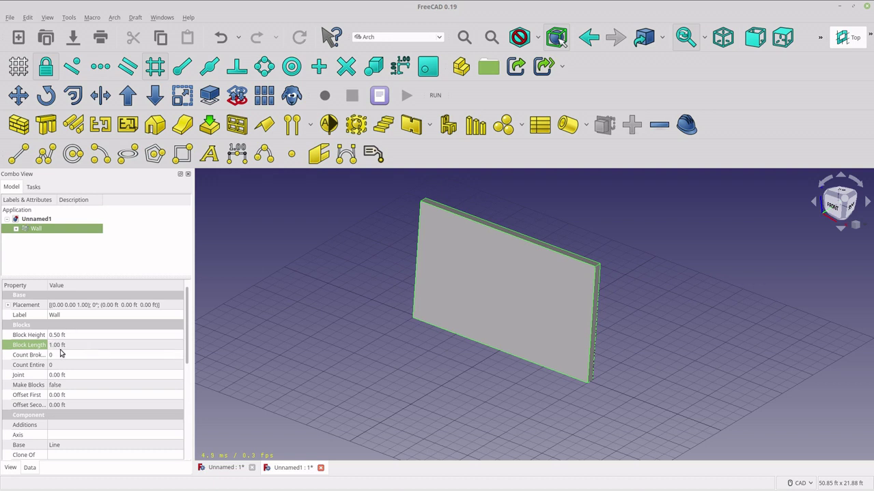
click(90, 375)
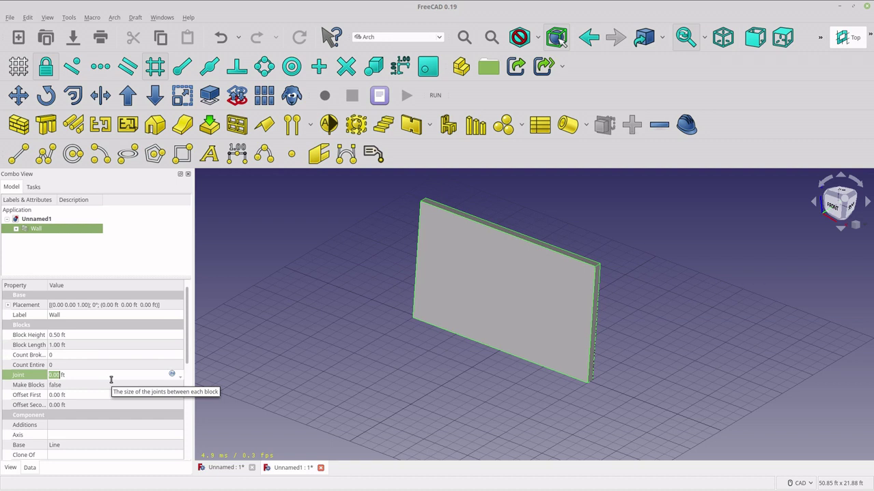
click(72, 387)
click(73, 387)
click(78, 398)
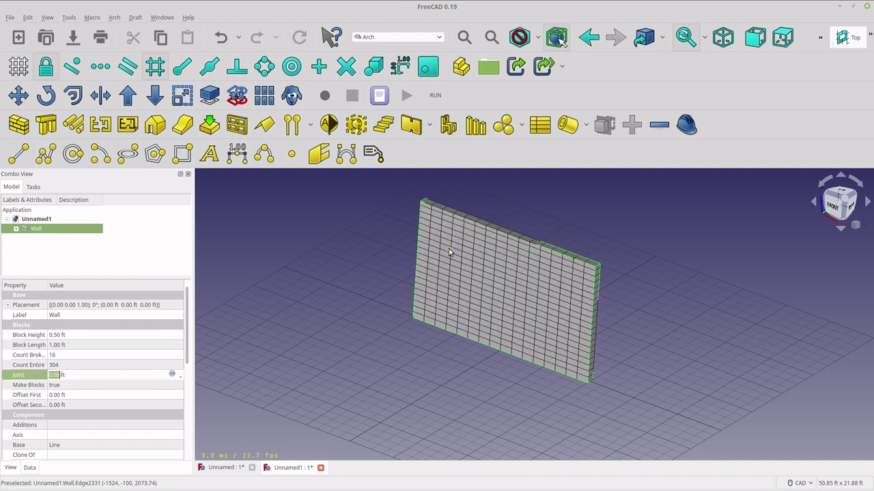
Step: Set the Wall's Offset First property to 0.5 ft
scroll(444, 253, up, 5)
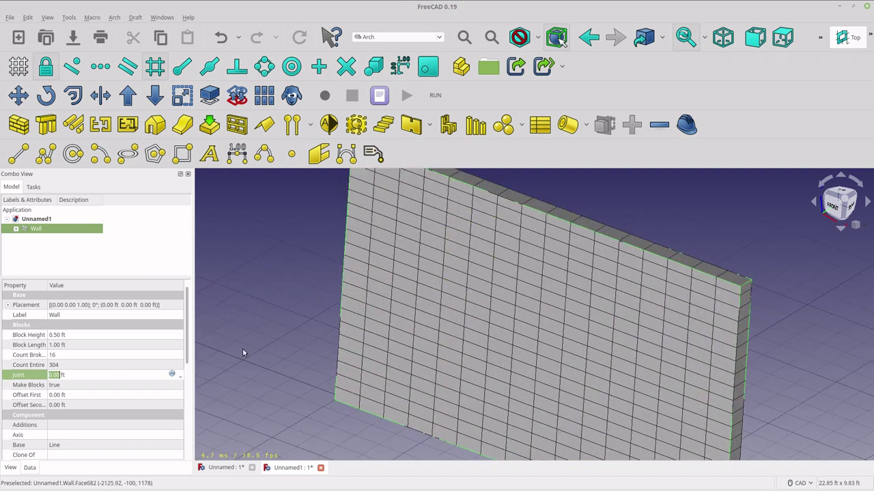
scroll(242, 355, down, 5)
scroll(240, 364, up, 4)
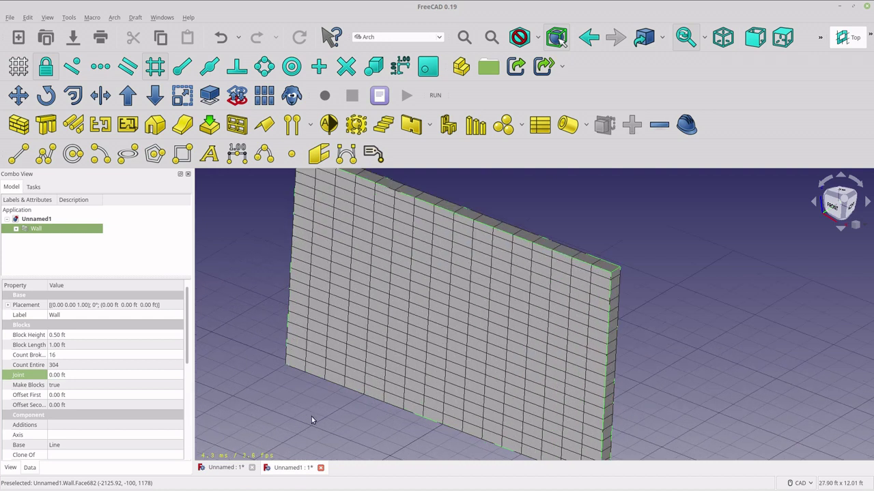
click(91, 394)
text(.5)
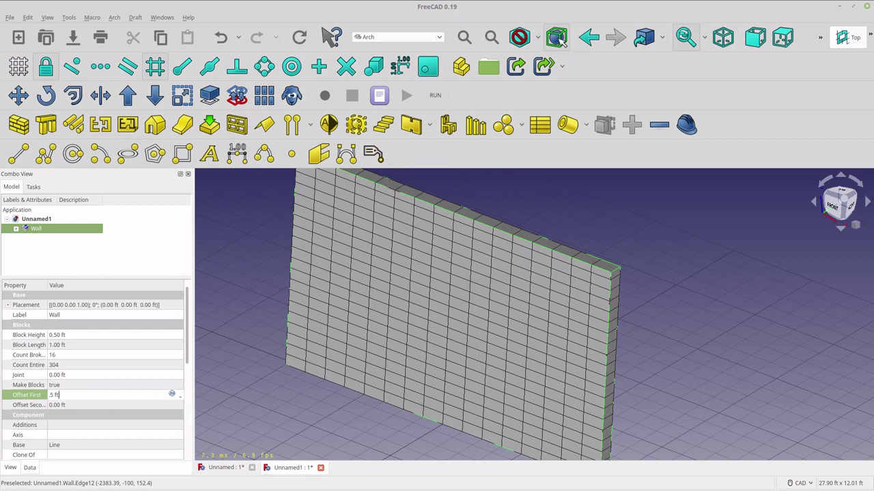
key(Return)
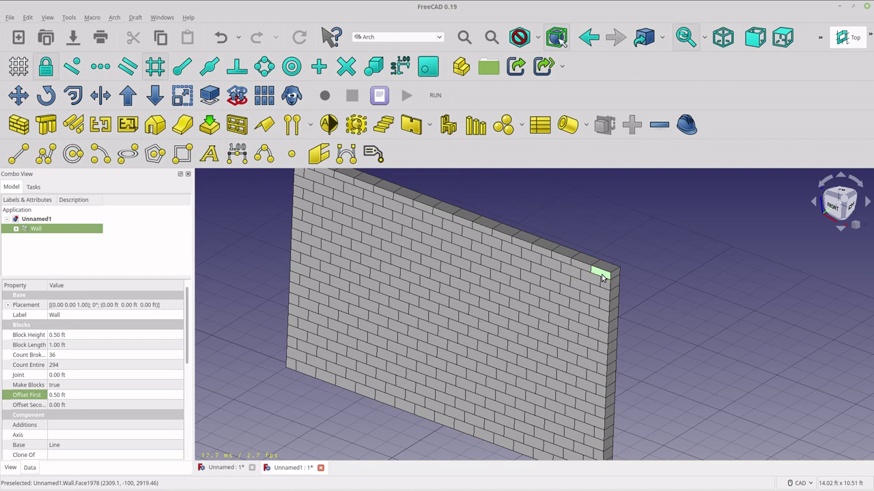
scroll(263, 408, down, 1)
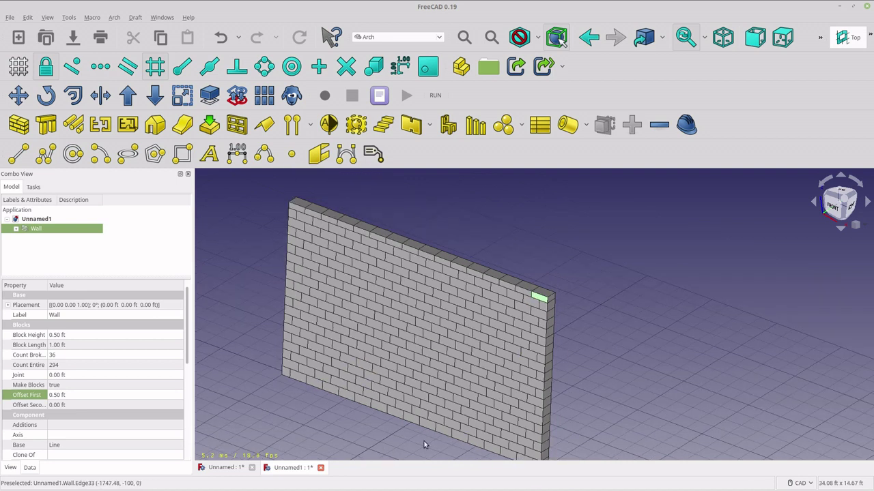
middle_drag(608, 355, 591, 356)
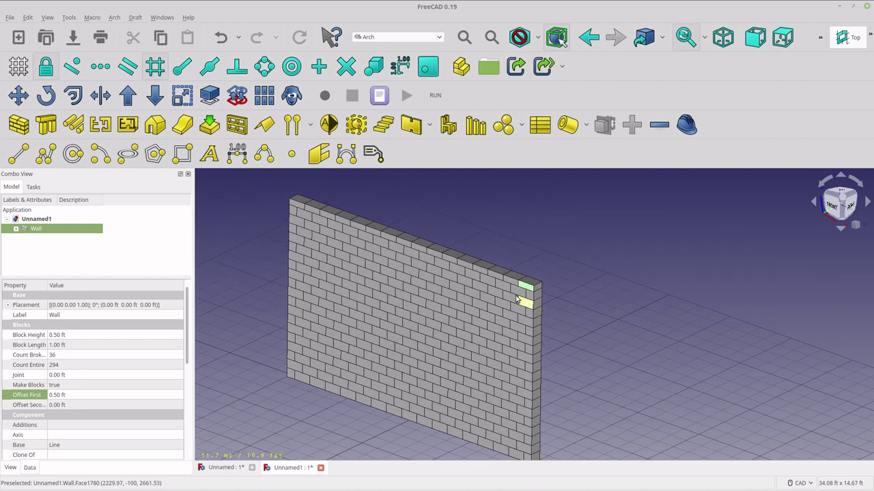
scroll(511, 283, up, 2)
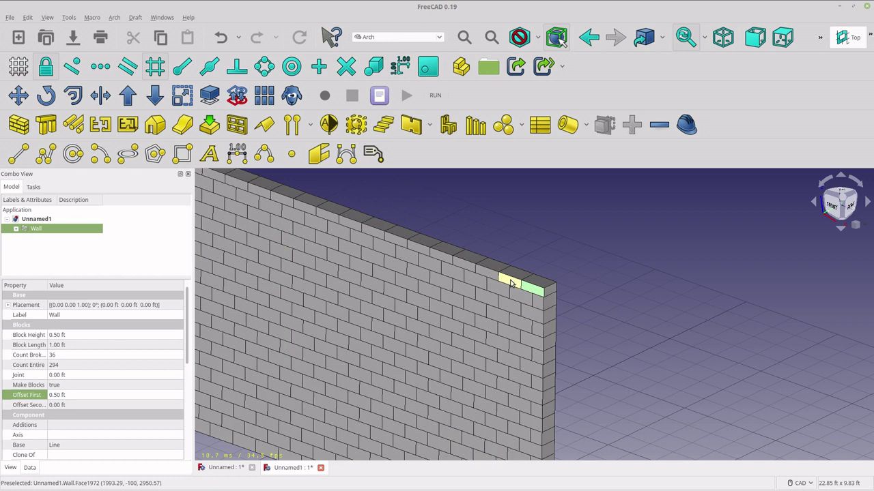
click(510, 284)
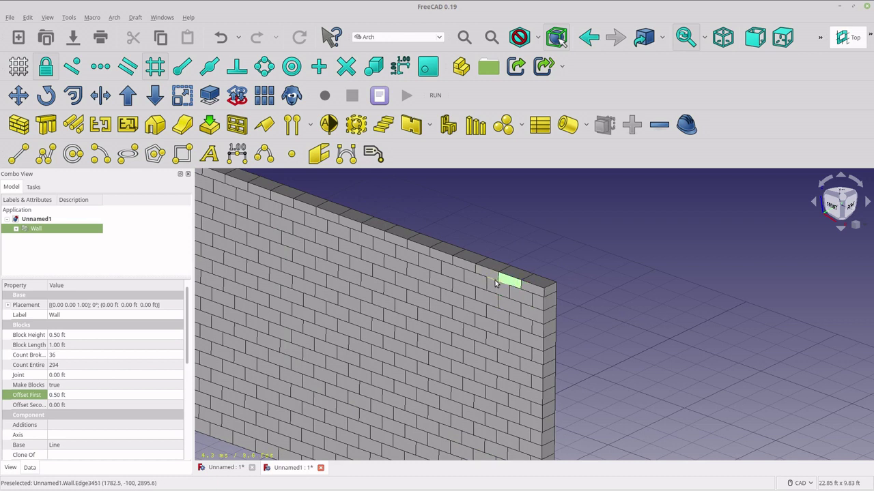
scroll(502, 285, down, 2)
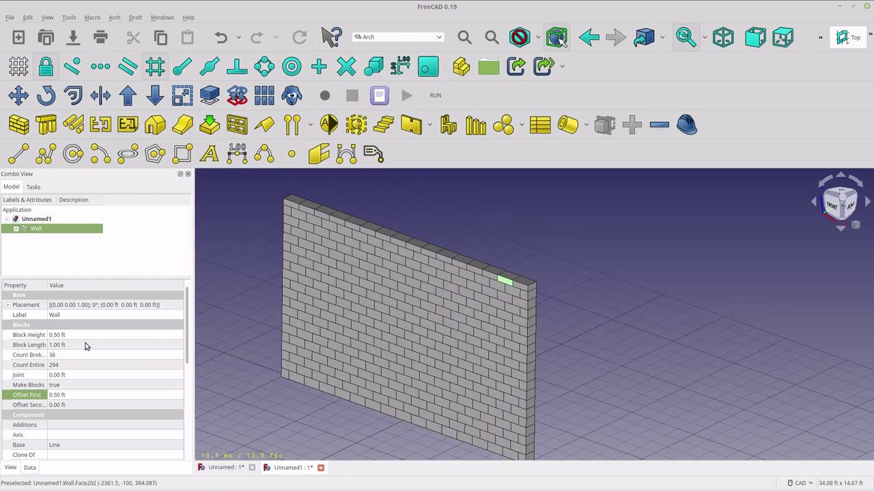
drag(189, 349, 180, 445)
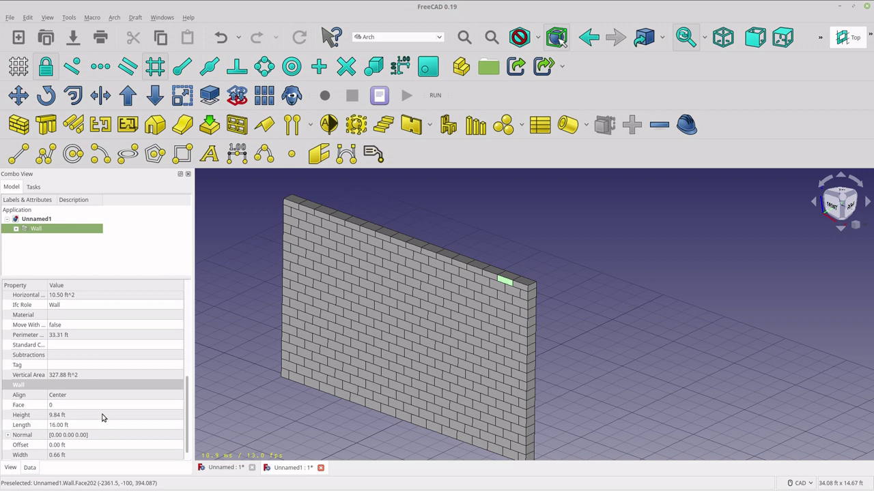
drag(185, 431, 189, 348)
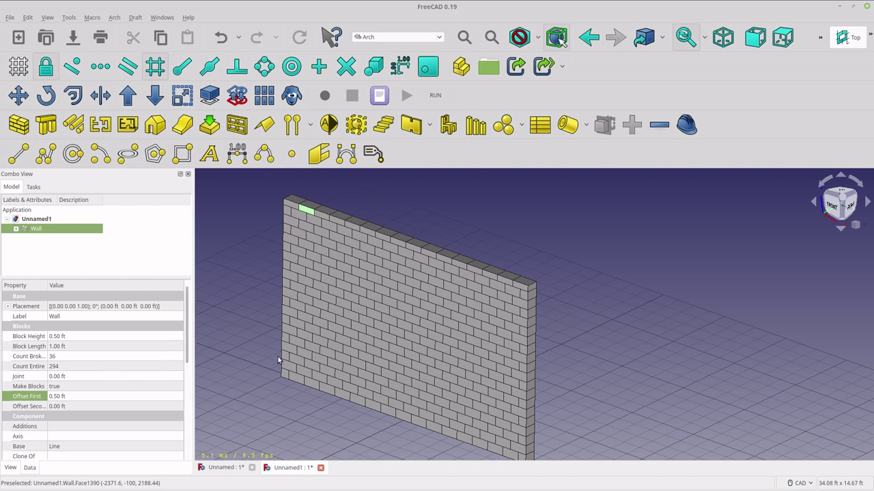
Step: Set the Wall's Joint to 0.75 in, check the gaps in Front view, then return to isometric
scroll(187, 368, down, 1)
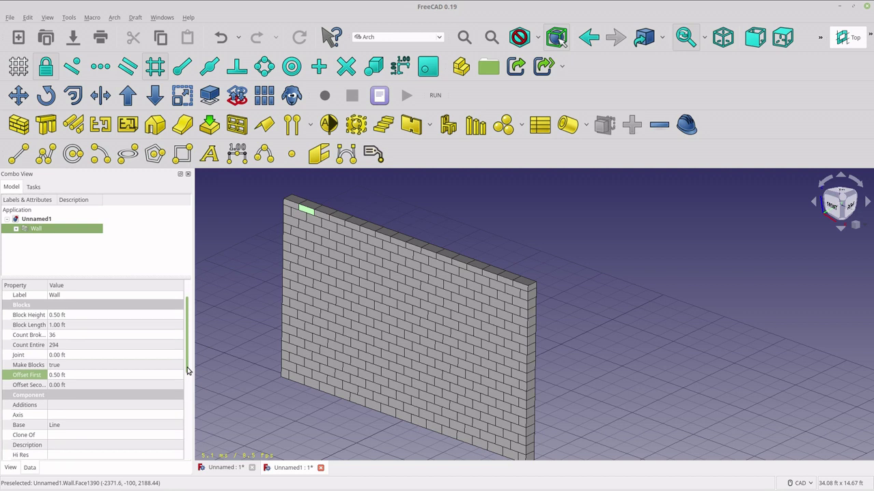
click(85, 355)
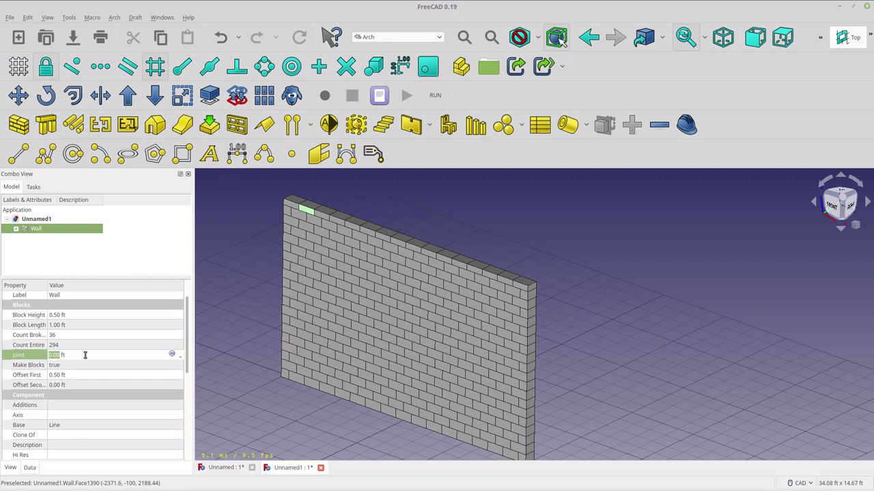
text(.75 in)
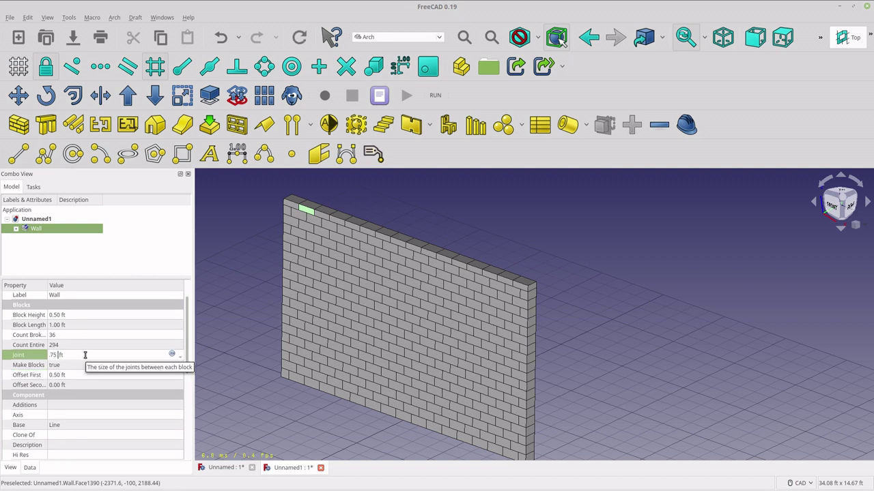
key(Delete)
key(Delete)
key(Delete)
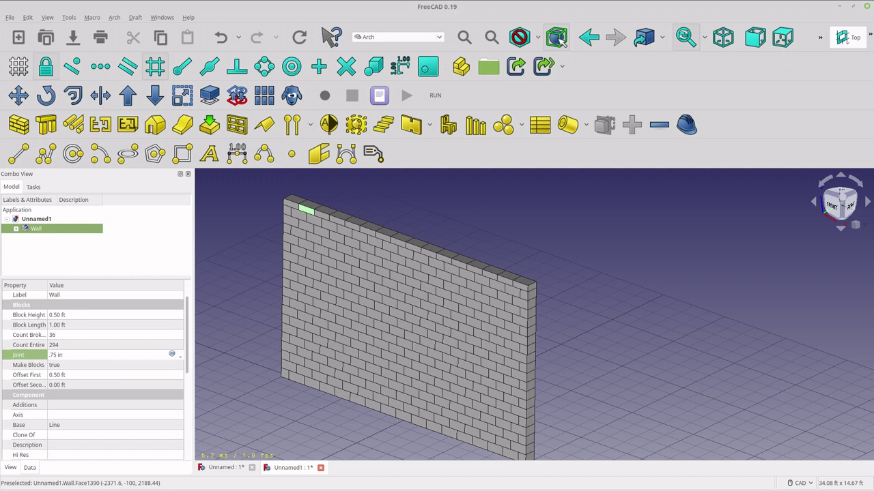
key(Return)
scroll(261, 340, up, 2)
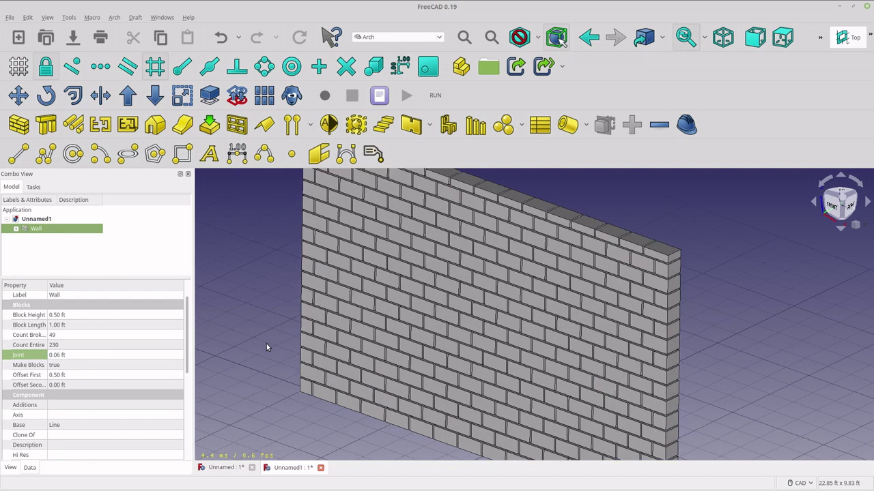
key(1)
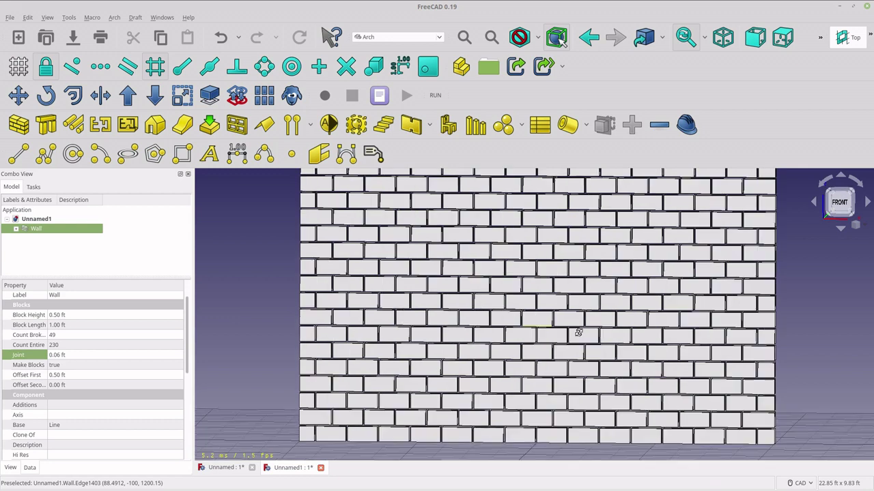
scroll(546, 301, up, 6)
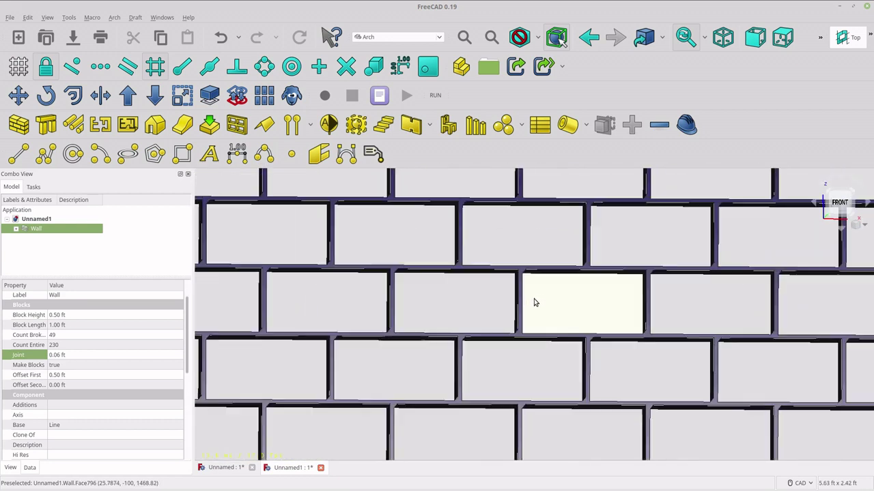
scroll(534, 302, down, 7)
key(0)
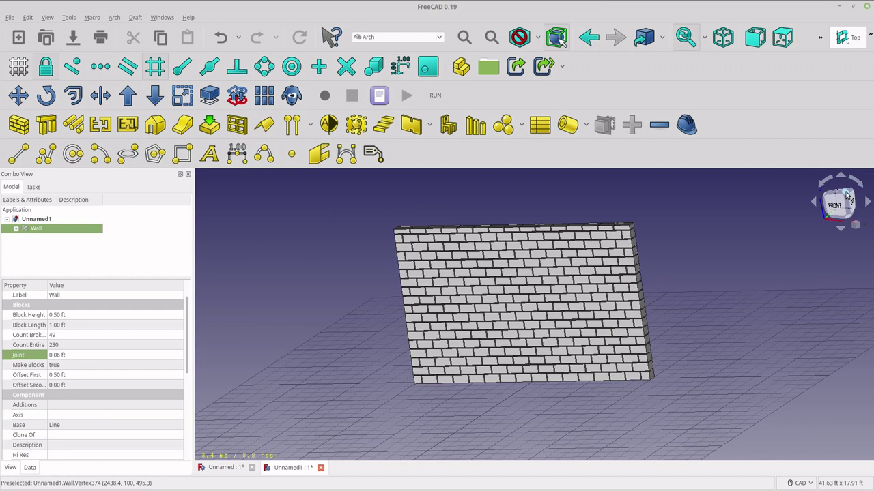
click(848, 195)
scroll(540, 382, up, 1)
scroll(464, 374, up, 2)
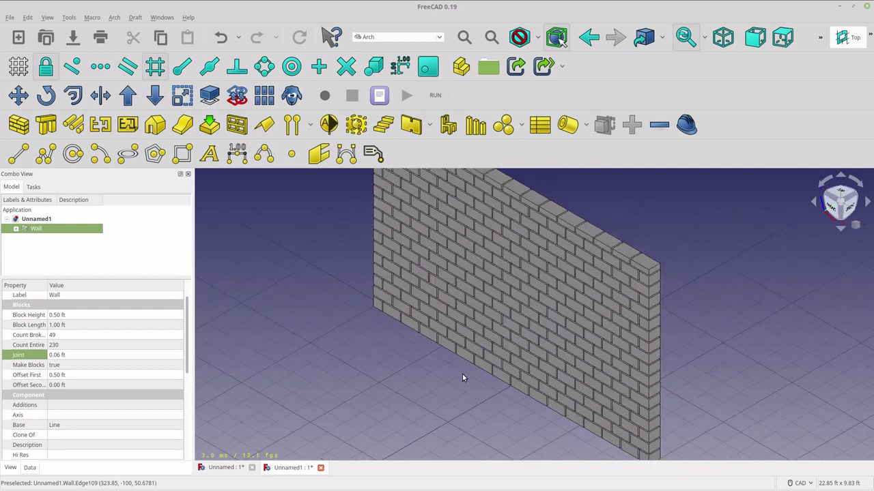
scroll(463, 377, down, 2)
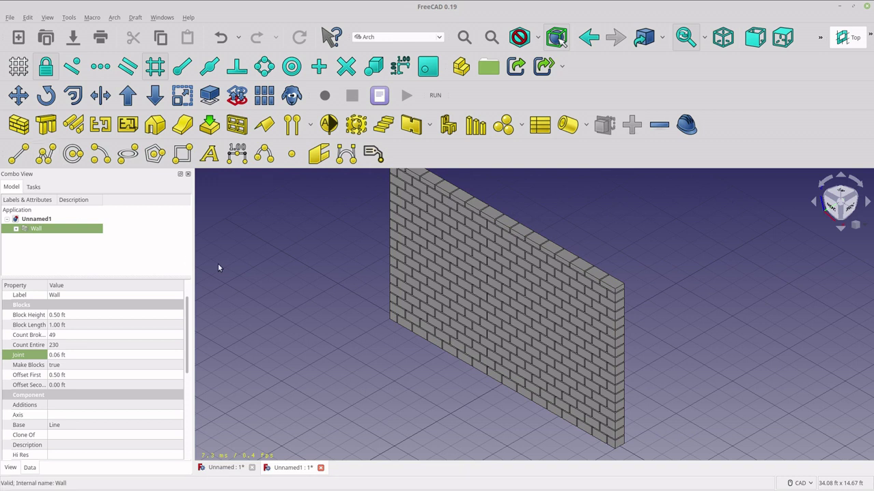
scroll(389, 379, down, 1)
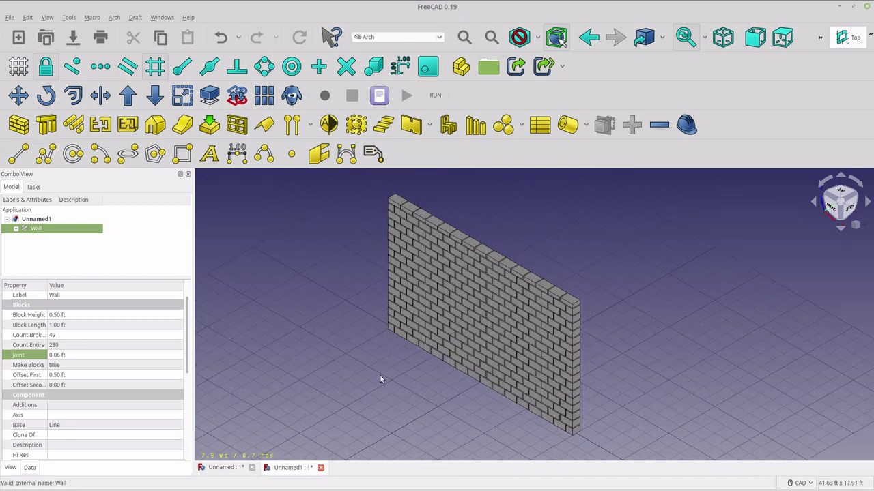